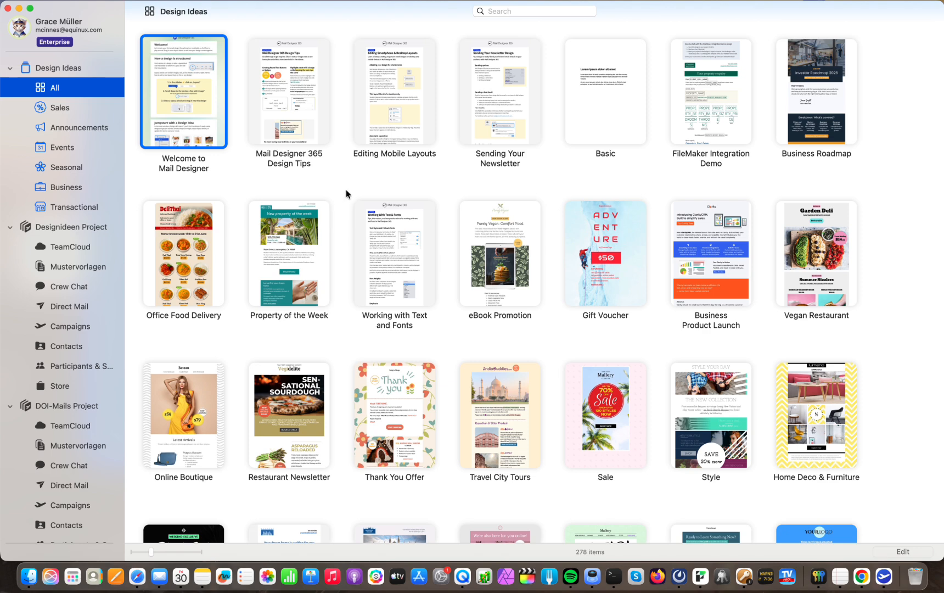
Open the Property of the Week design idea and save it as "New Property" in Project Videos for sending by Direct Mail
{"action": "left_click", "coordinate": [314, 241]}
{"action": "double_click", "coordinate": [313, 241]}
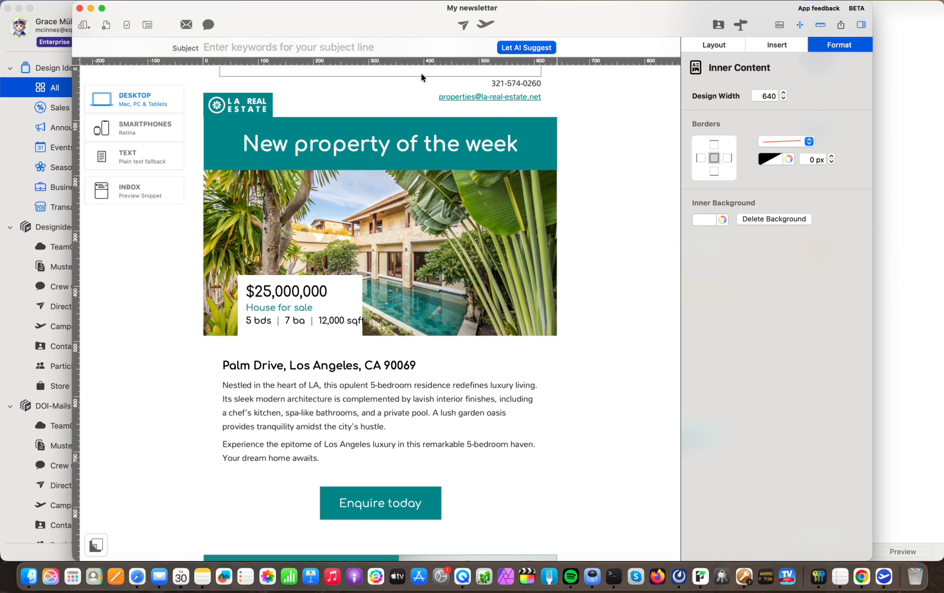
{"action": "left_click", "coordinate": [462, 25]}
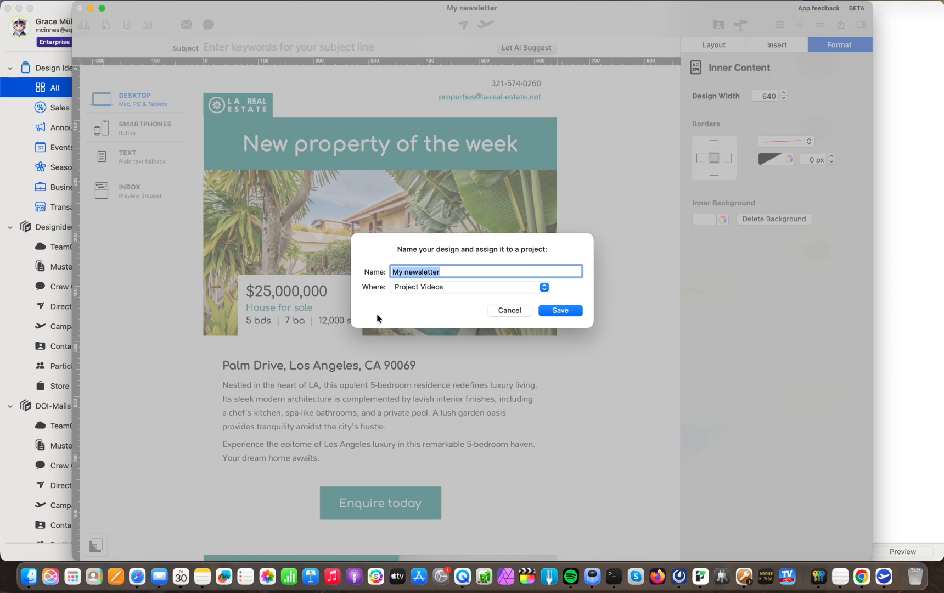
{"action": "type", "text": "New Prope"}
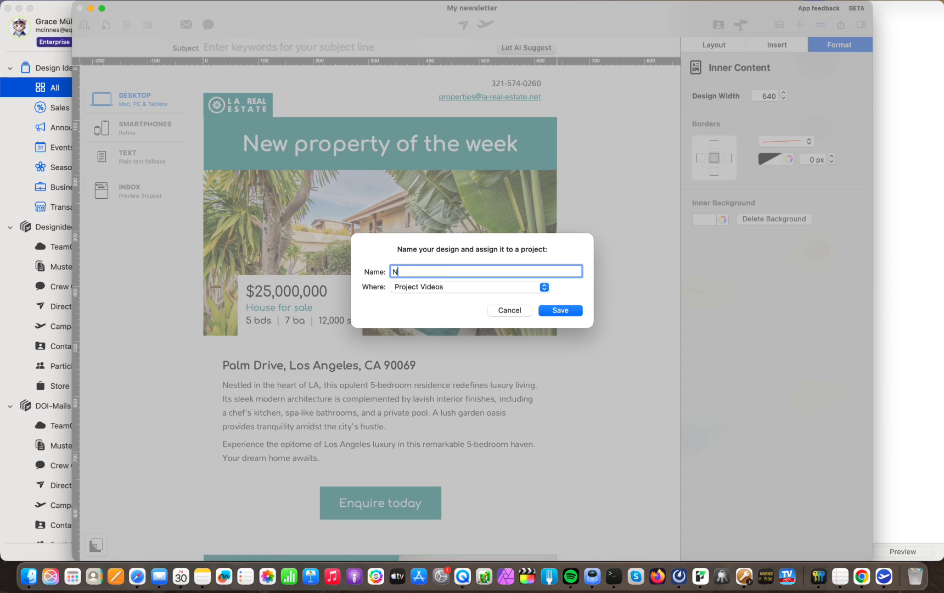
{"action": "type", "text": "rty"}
{"action": "left_click", "coordinate": [563, 318]}
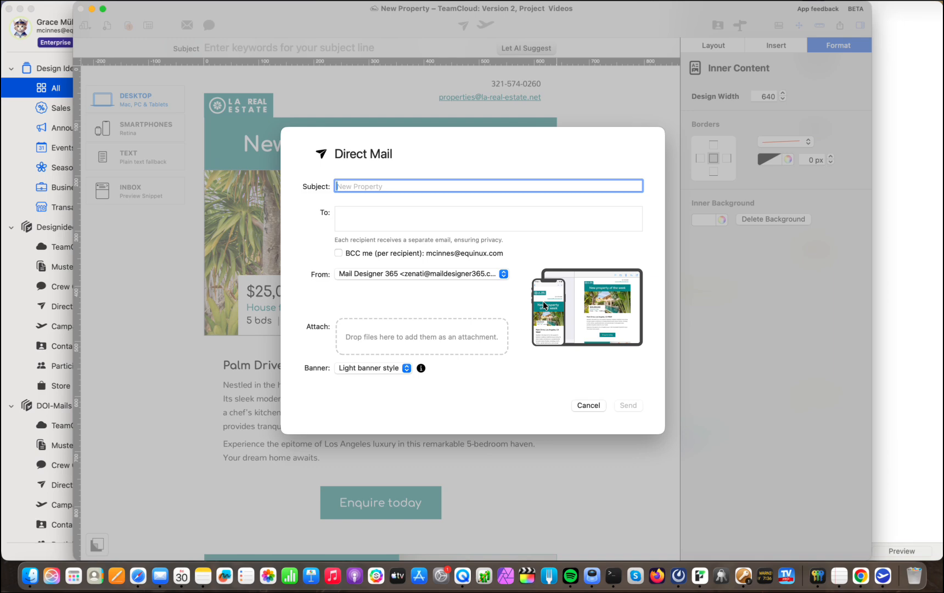
Set the Direct Mail subject to "Palm Drive Property" and enter the recipient's e-mail address
{"action": "type", "text": "Palm Drive Property"}
{"action": "left_click", "coordinate": [460, 218]}
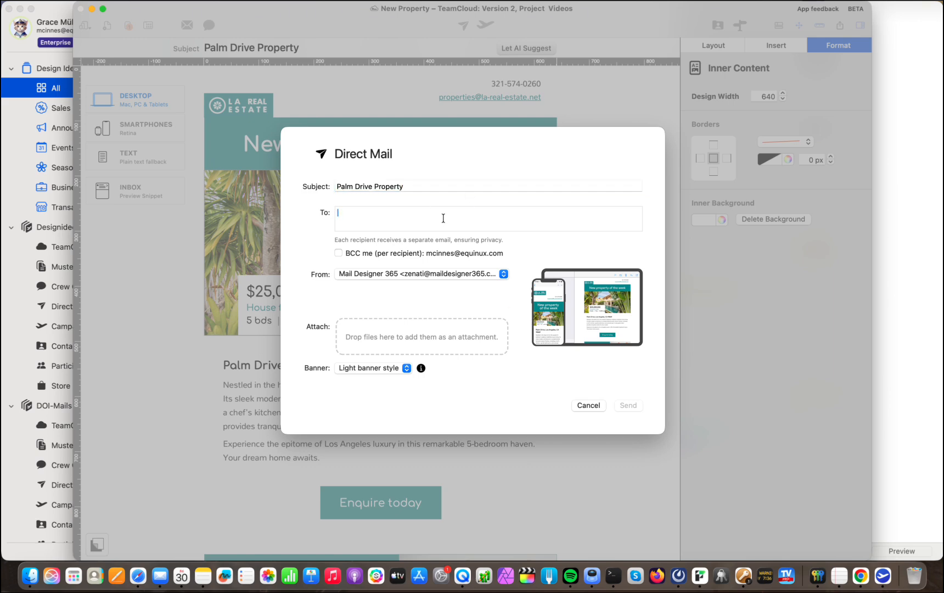
{"action": "type", "text": "bill@example.com"}
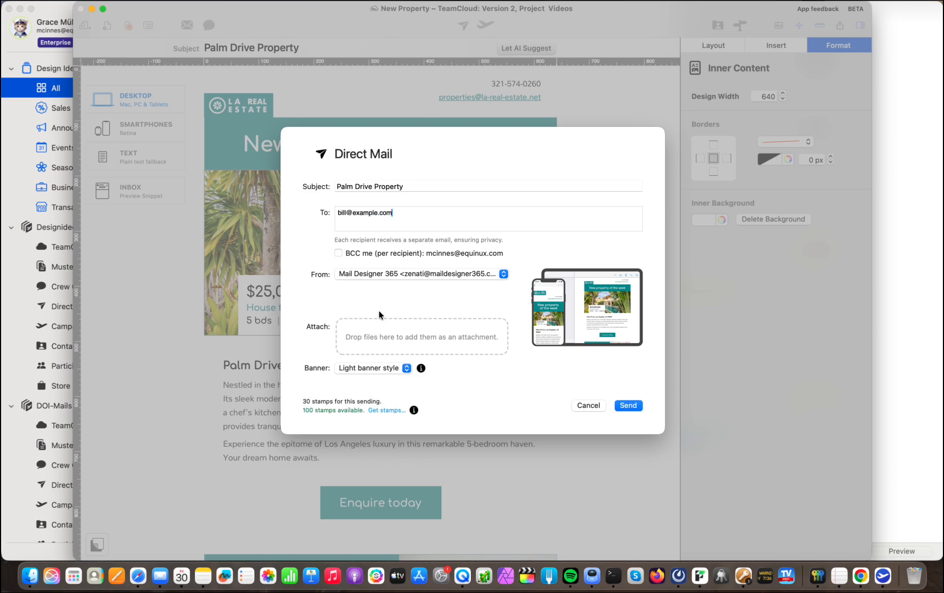
Enable the BCC copy per recipient and select the Mail Designer 365 address as the sender
{"action": "left_click", "coordinate": [339, 253]}
{"action": "left_click", "coordinate": [503, 274]}
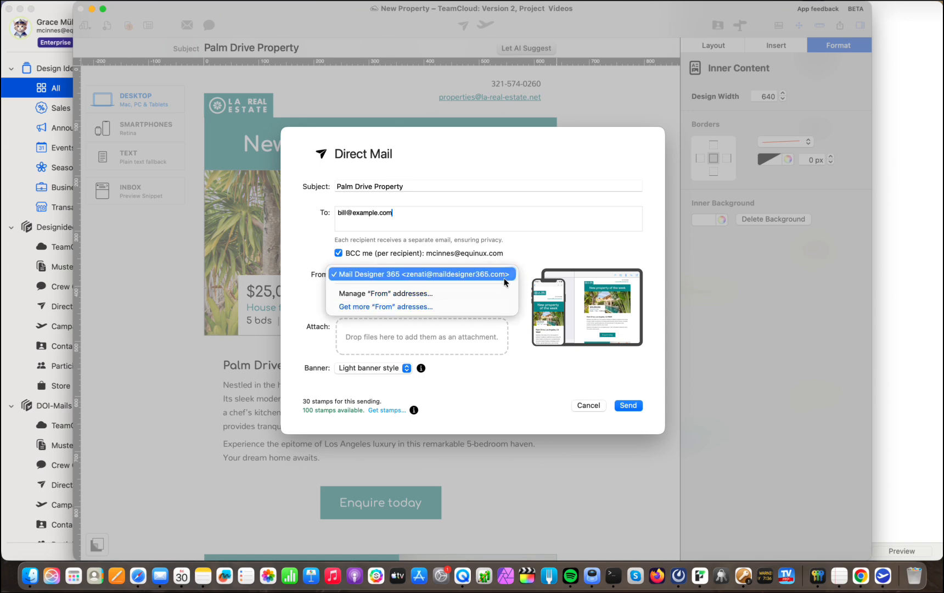
{"action": "left_click", "coordinate": [503, 280]}
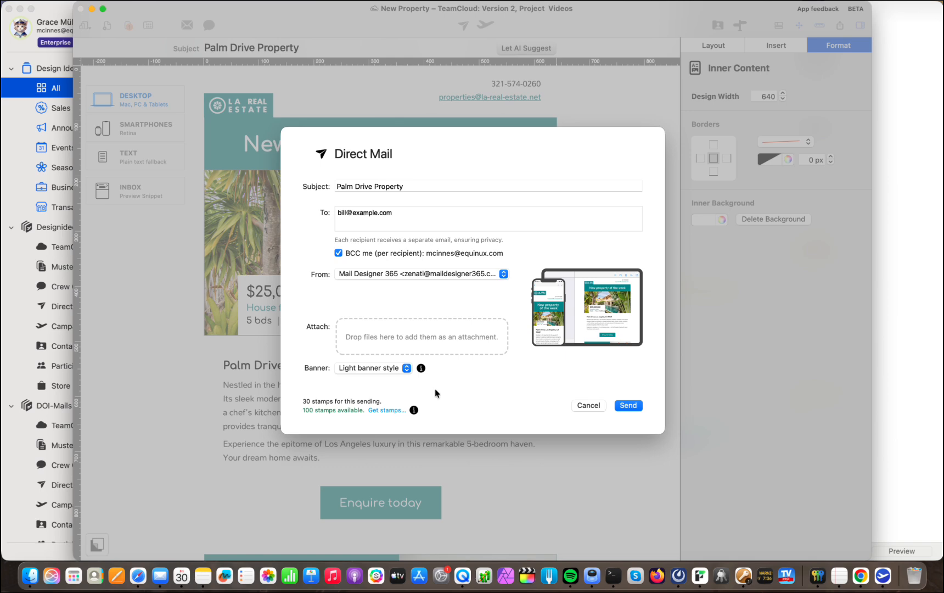
Check the banner styles, set the banner option to Skip banner, and send the Direct Mail
{"action": "left_click", "coordinate": [421, 368]}
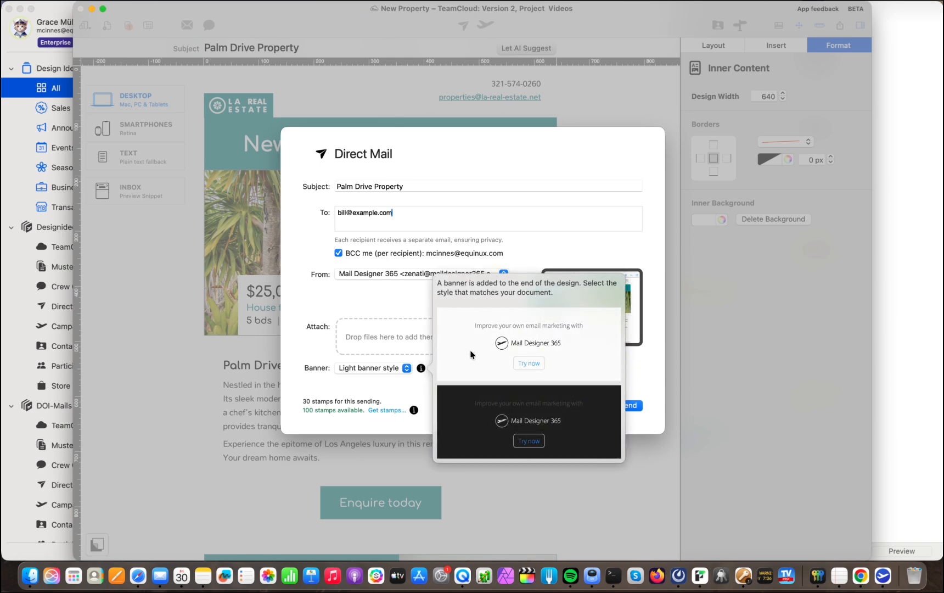
{"action": "left_click", "coordinate": [409, 376]}
{"action": "left_click", "coordinate": [379, 399]}
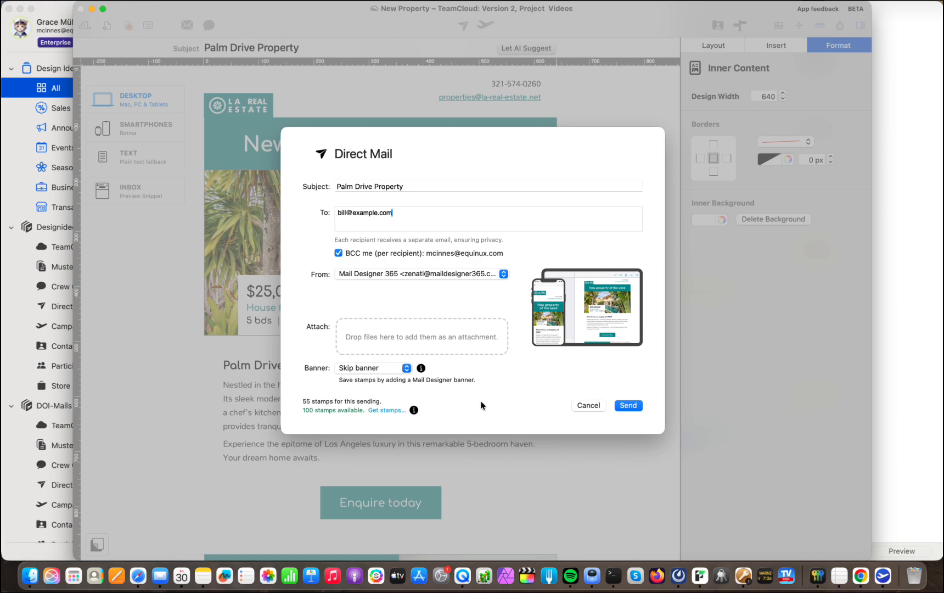
{"action": "left_click", "coordinate": [628, 405]}
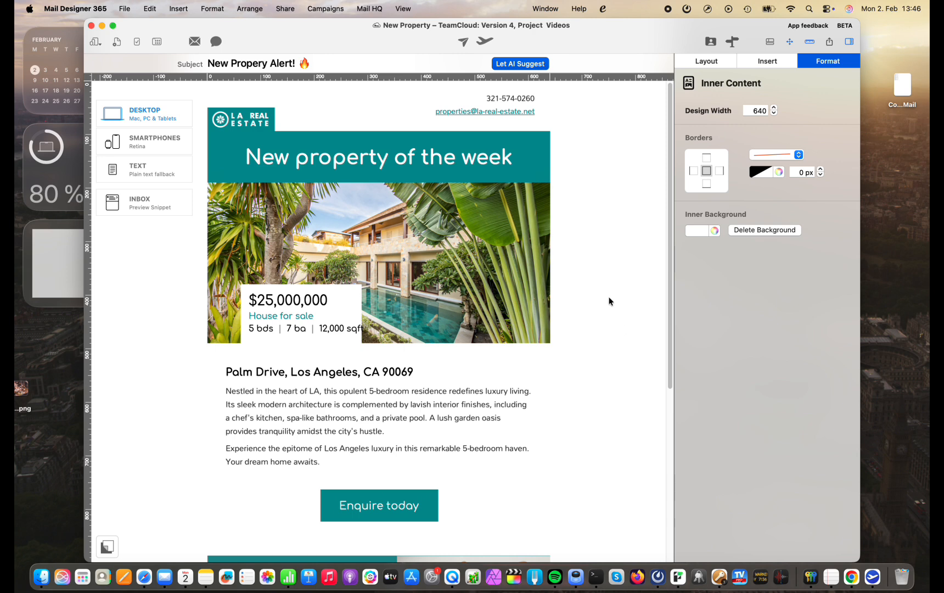
Start a campaign from the New Property design with the Buyers LA audience and the verified Mail Designer 365 sender address
{"action": "left_click", "coordinate": [484, 42]}
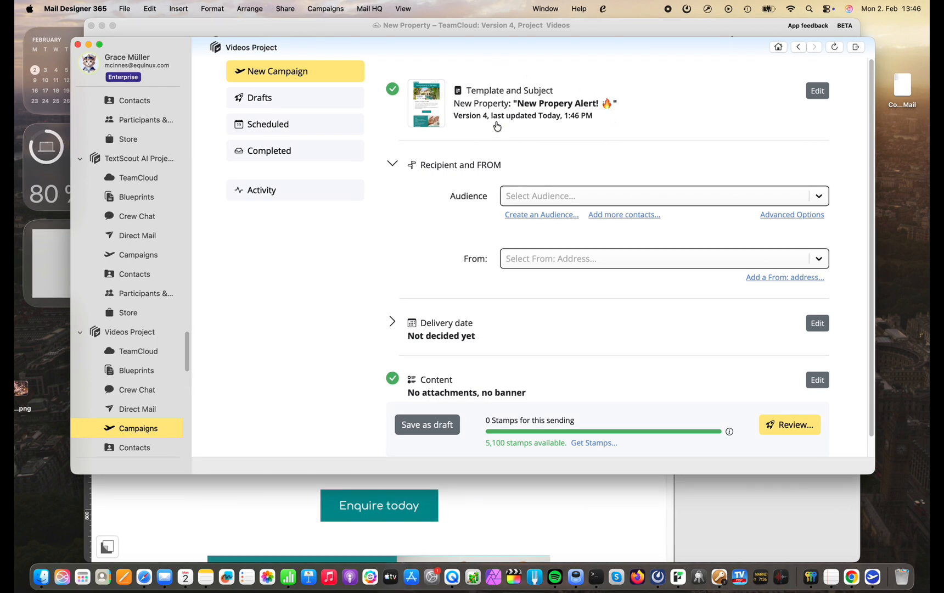
{"action": "left_click", "coordinate": [819, 197]}
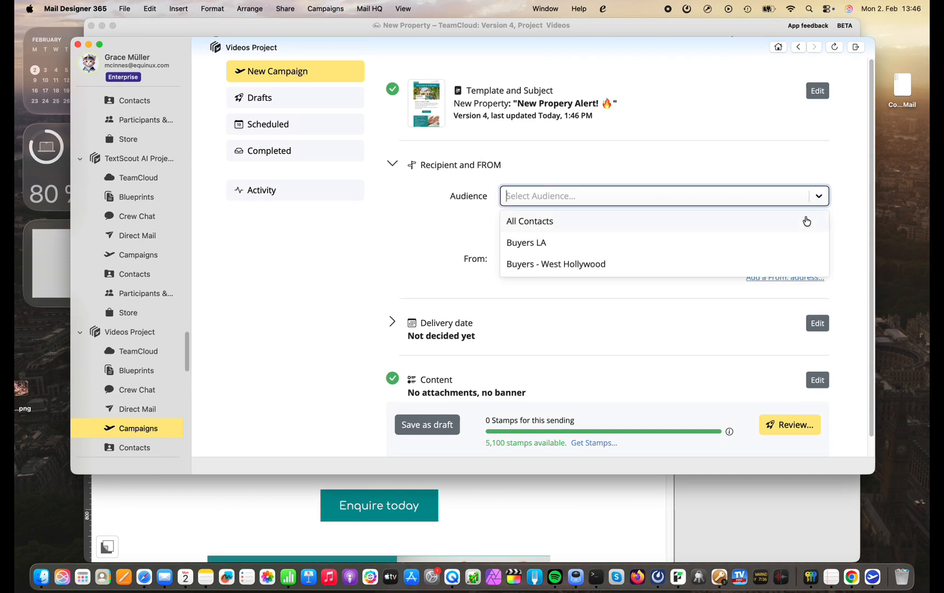
{"action": "left_click", "coordinate": [800, 246]}
{"action": "left_click", "coordinate": [394, 244]}
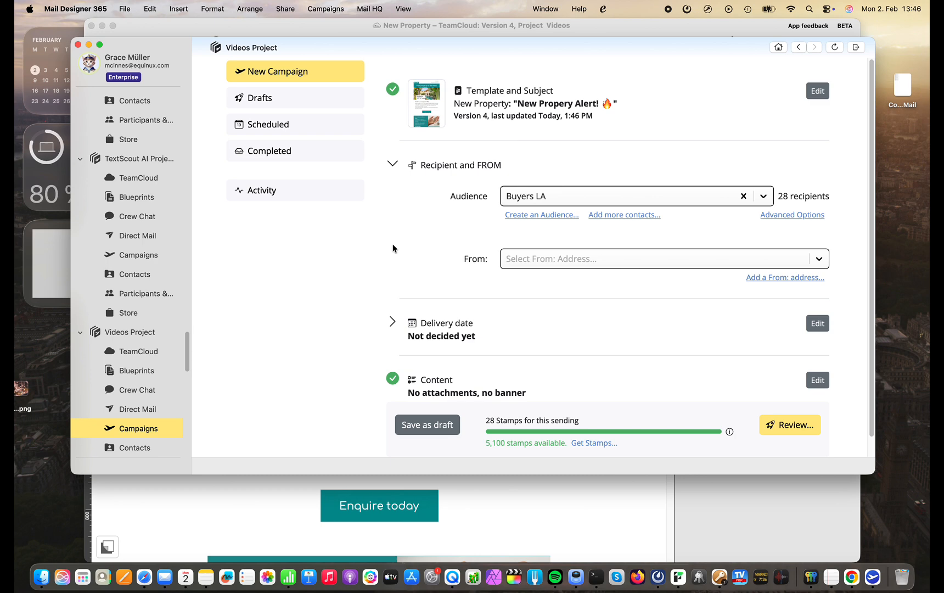
{"action": "left_click", "coordinate": [821, 259]}
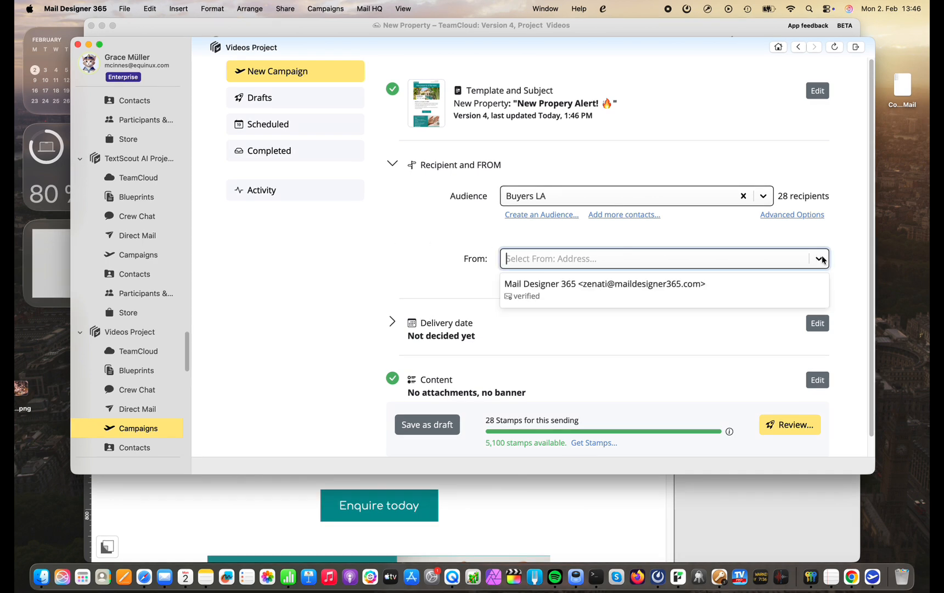
{"action": "left_click", "coordinate": [781, 282]}
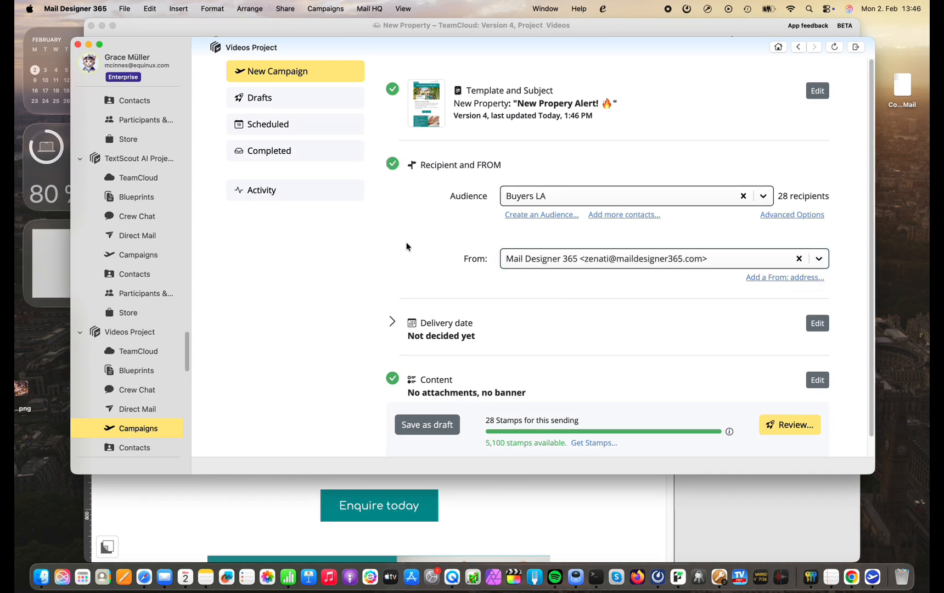
Schedule the campaign's delivery for February 5, 2026 at 13:47
{"action": "scroll", "coordinate": [407, 244], "scroll_direction": "down", "scroll_amount": 2}
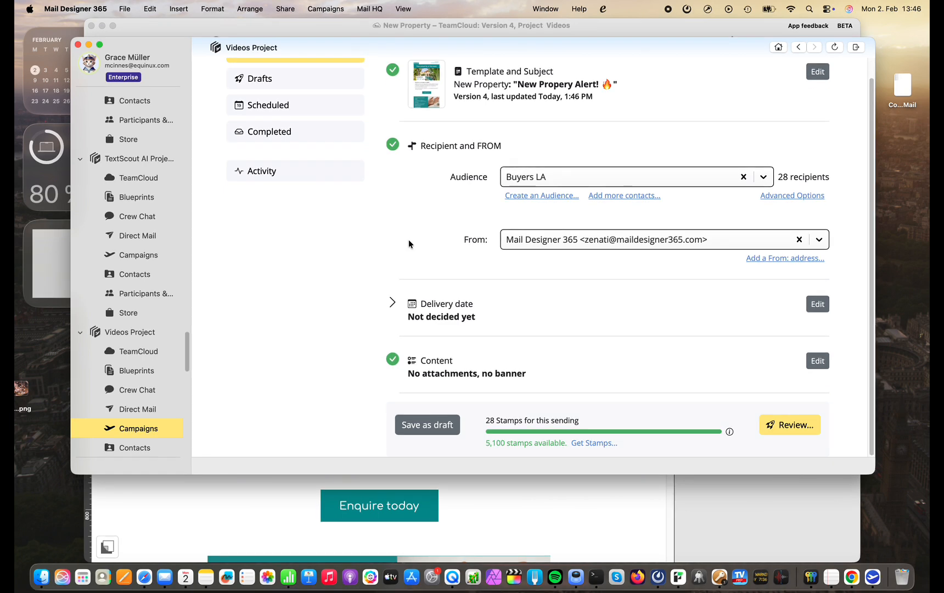
{"action": "left_click", "coordinate": [392, 303]}
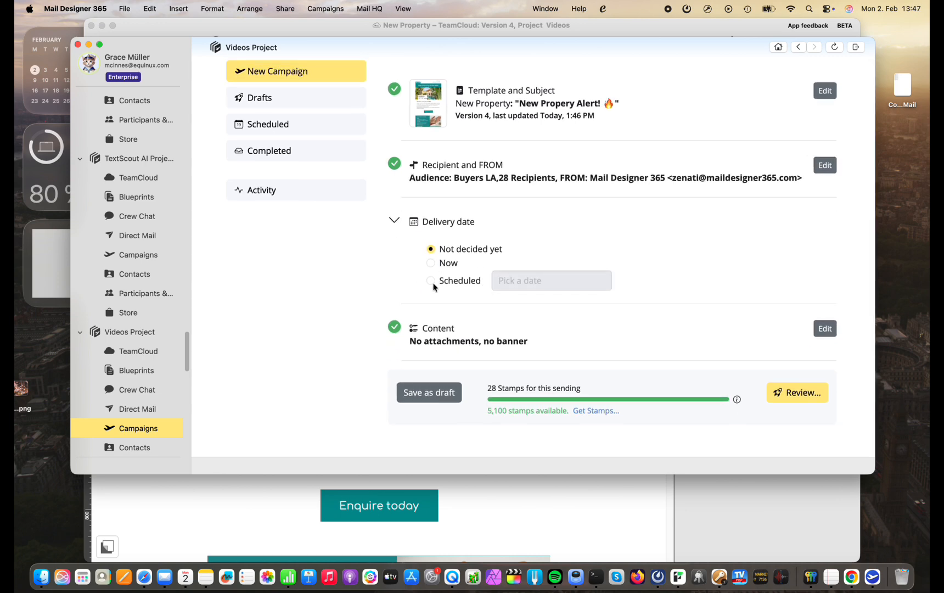
{"action": "left_click", "coordinate": [433, 282]}
{"action": "left_click", "coordinate": [531, 280]}
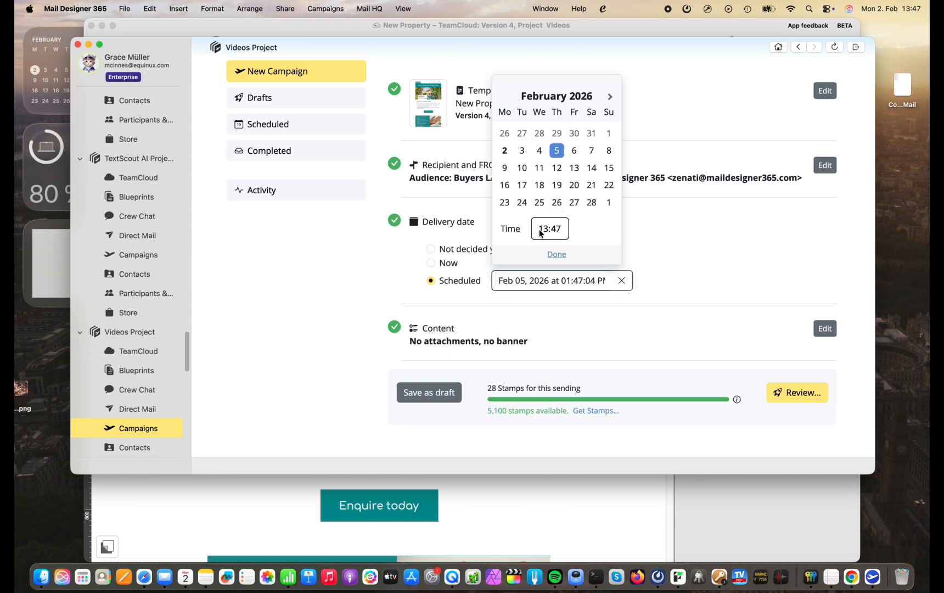
{"action": "left_click", "coordinate": [557, 255]}
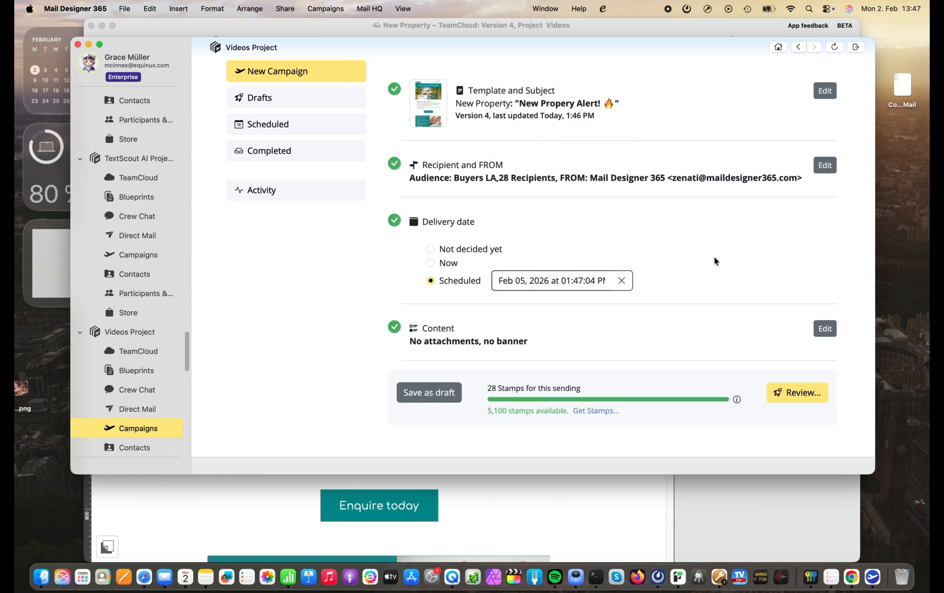
Open the campaign's content options and switch link tracking off and on again
{"action": "left_click", "coordinate": [824, 328]}
{"action": "scroll", "coordinate": [702, 366], "scroll_direction": "down", "scroll_amount": 4}
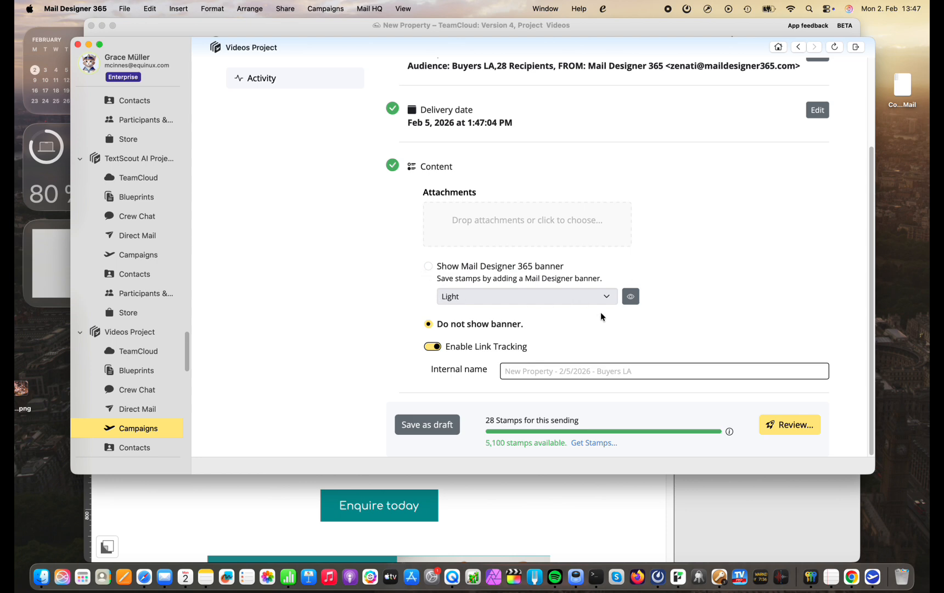
{"action": "left_click", "coordinate": [439, 350]}
{"action": "left_click", "coordinate": [437, 347]}
Review the campaign summary and approve the campaign for sending out on Thursday
{"action": "left_click", "coordinate": [809, 426]}
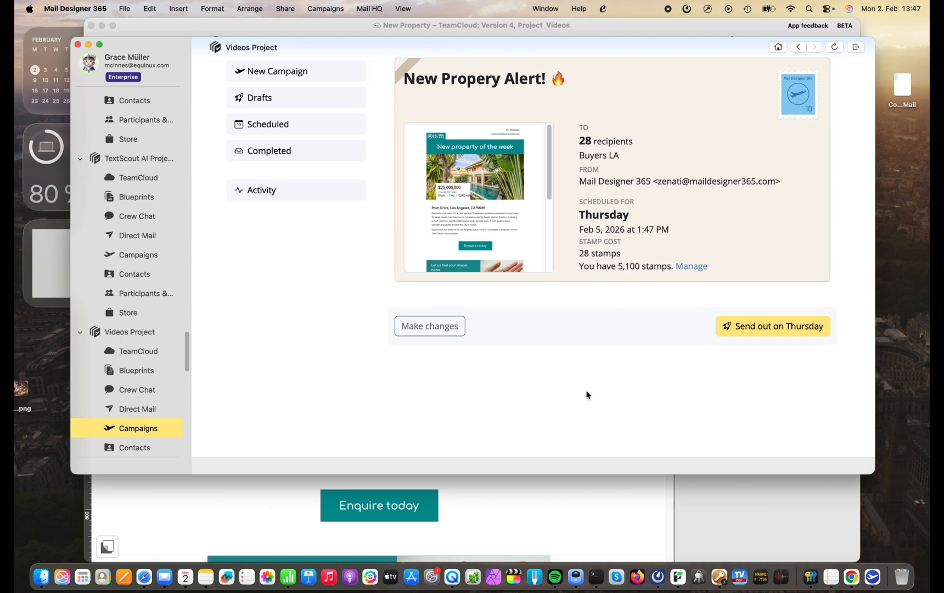
{"action": "left_click", "coordinate": [763, 326]}
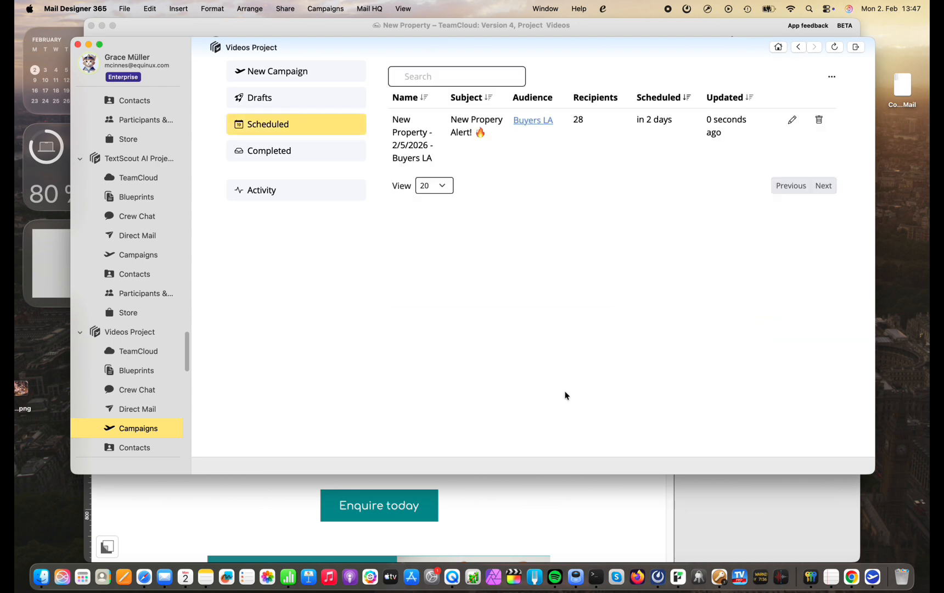